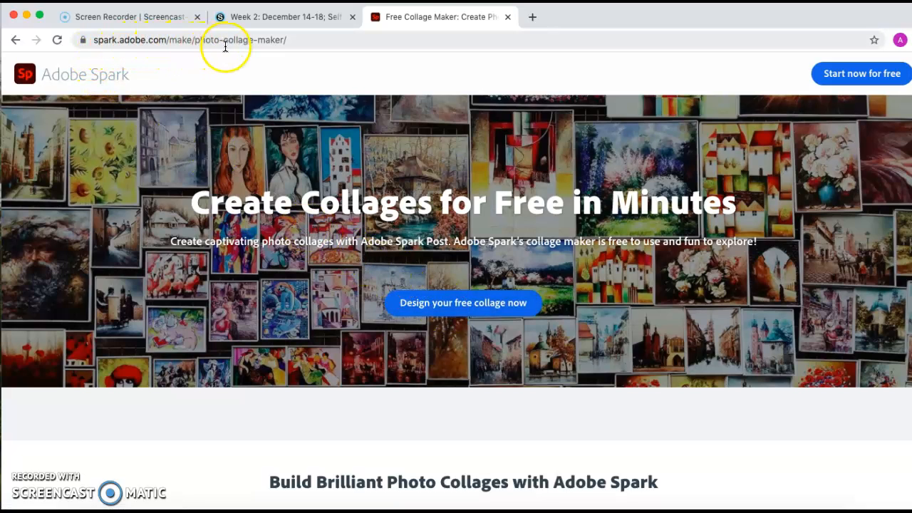
Step: Start a free collage design and sign in with Google using the Enterprise ID company or school account
click(452, 305)
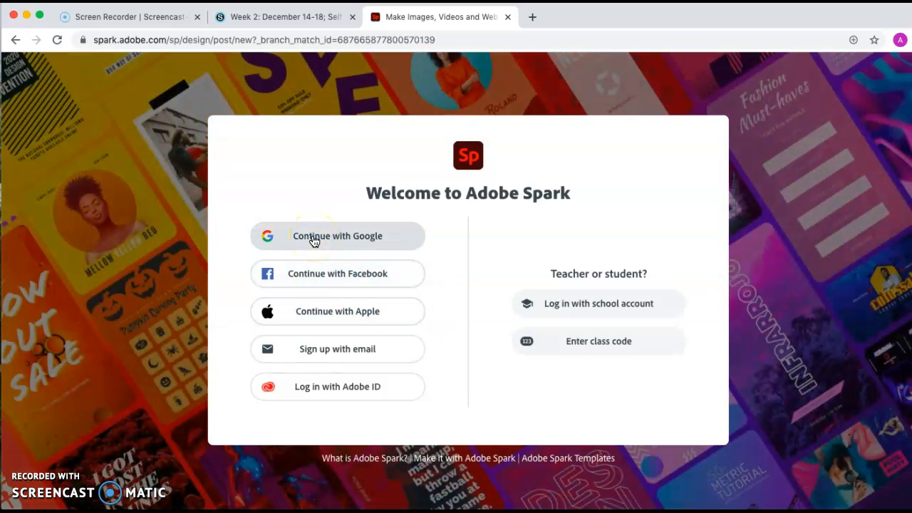
click(313, 241)
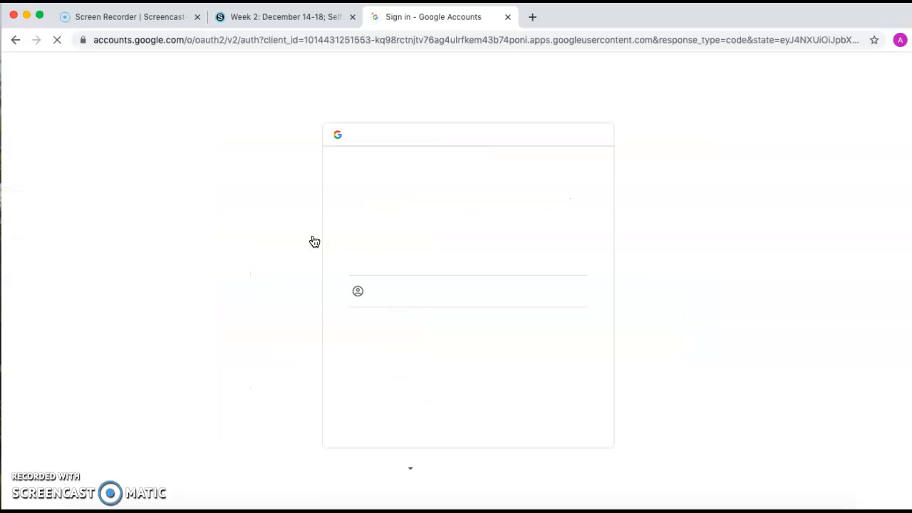
click(404, 268)
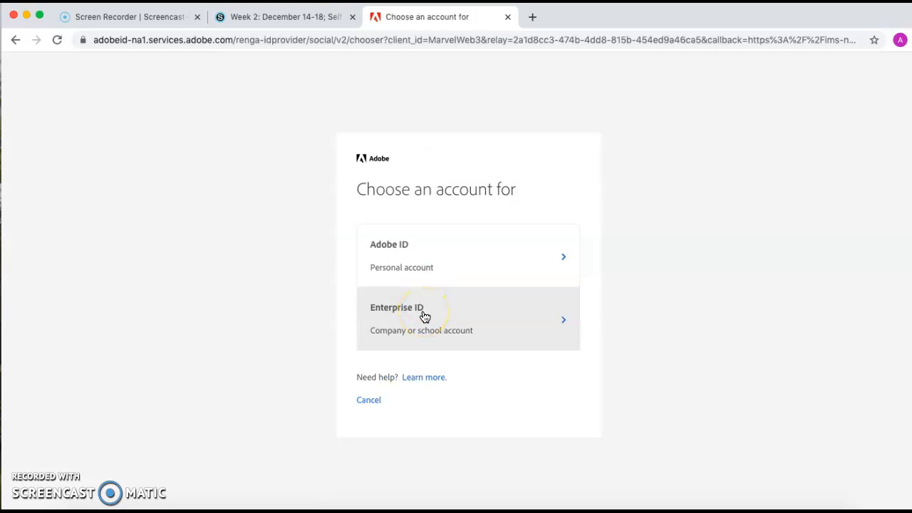
click(451, 335)
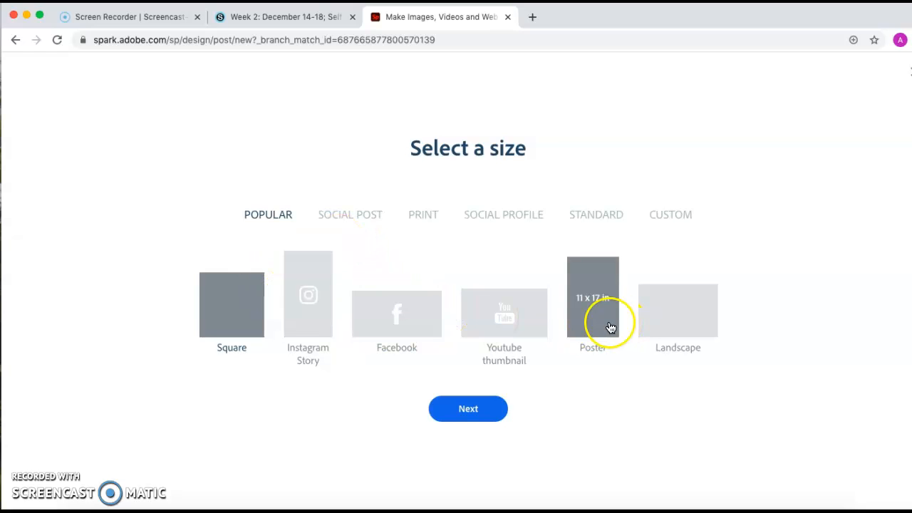
Step: Select the 1080 x 1920 Instagram Story size for the collage and continue to choosing photos
click(325, 306)
click(464, 409)
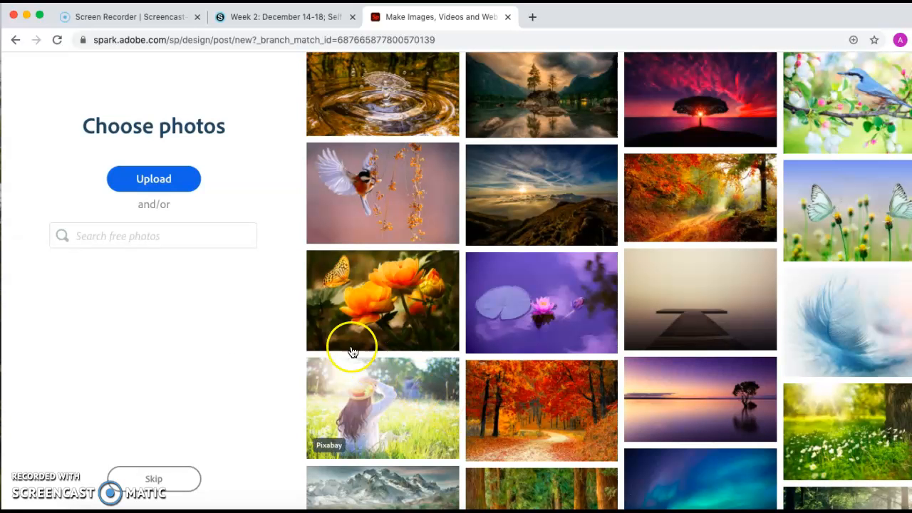
click(163, 185)
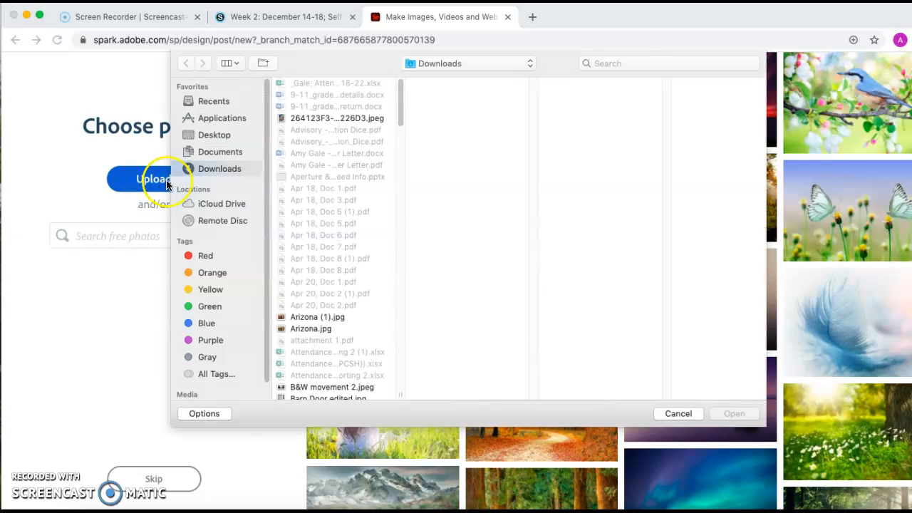
click(677, 414)
Step: Open Google Drive in a new browser tab and go to the Triptych photos folder inside Photo B/C/Studio
click(532, 17)
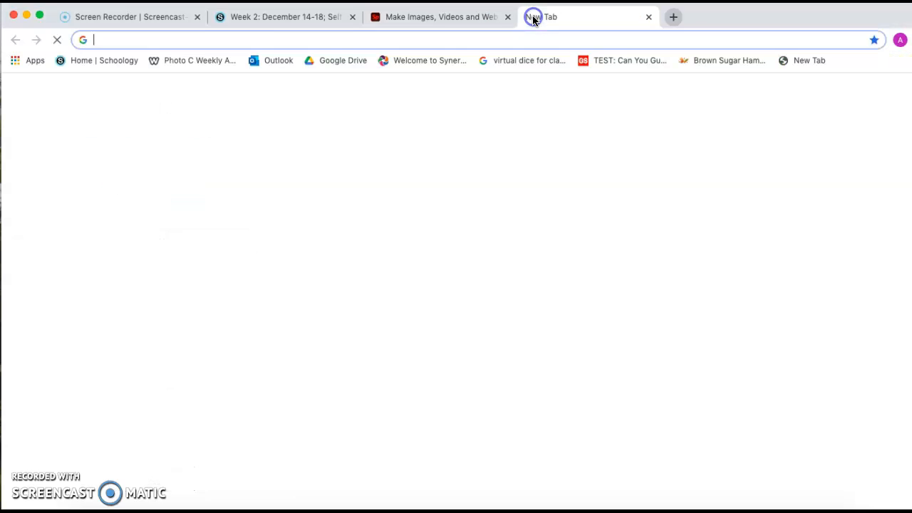
click(359, 63)
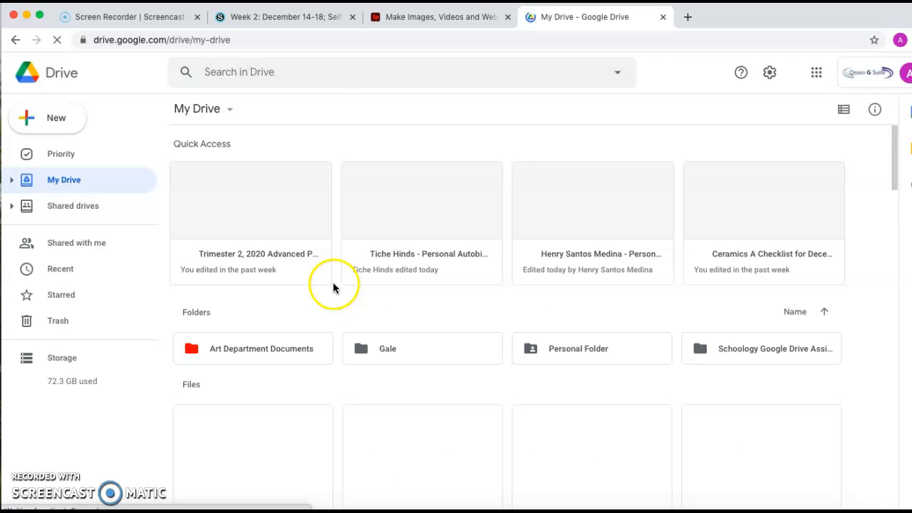
click(383, 347)
double_click(383, 347)
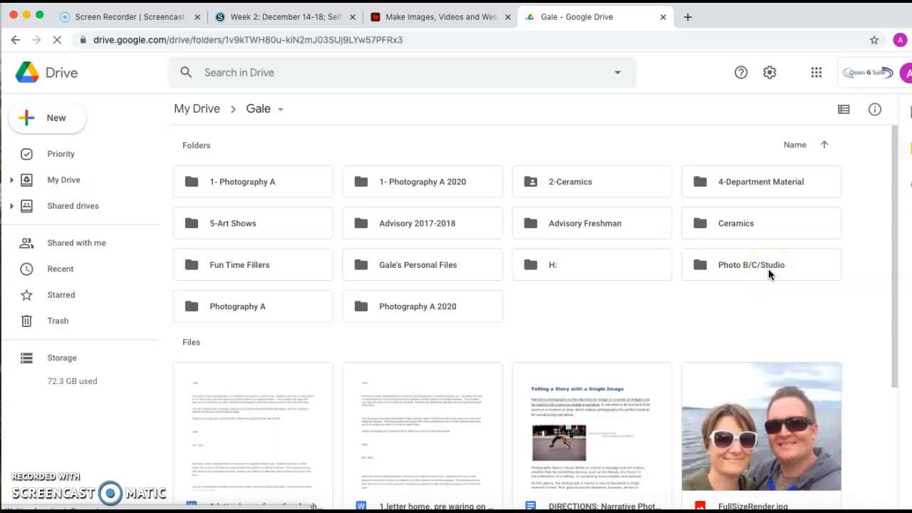
double_click(768, 269)
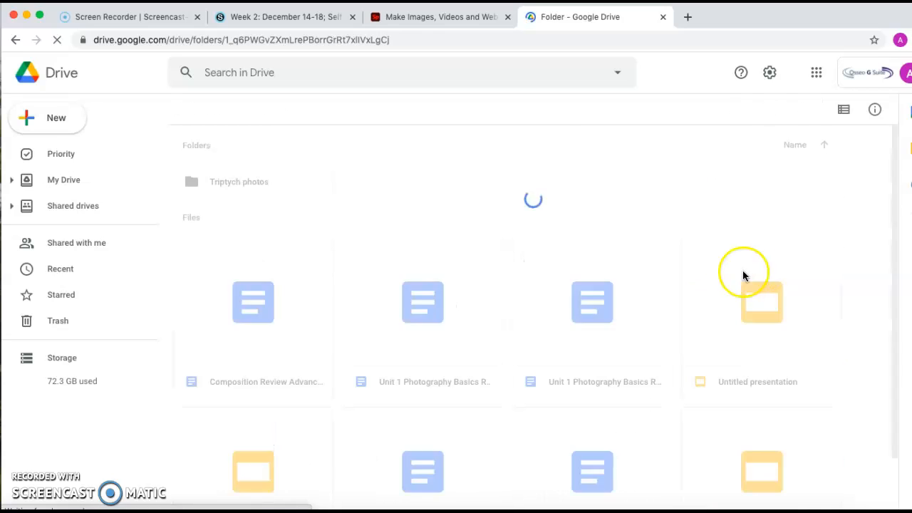
click(271, 184)
double_click(270, 184)
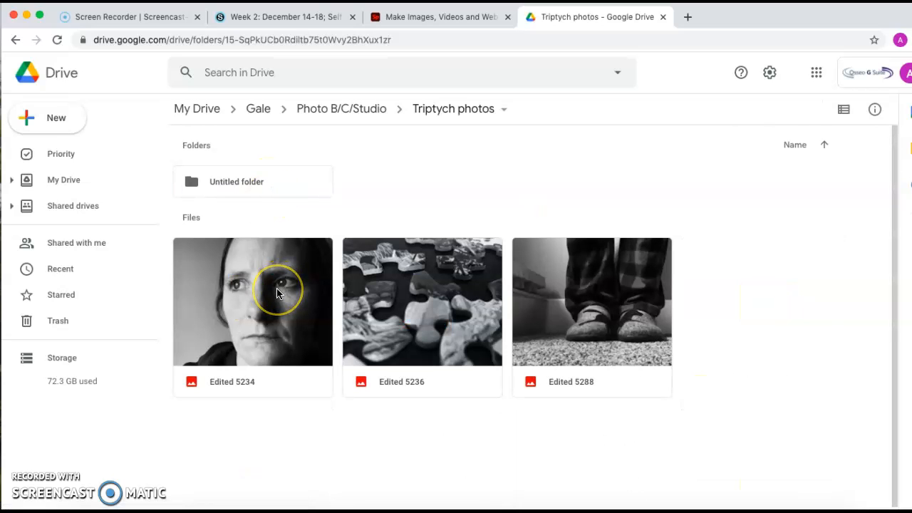
Step: Download the images Edited 5234, Edited 5236 and Edited 5288 from the Triptych photos folder
click(278, 294)
right_click(277, 292)
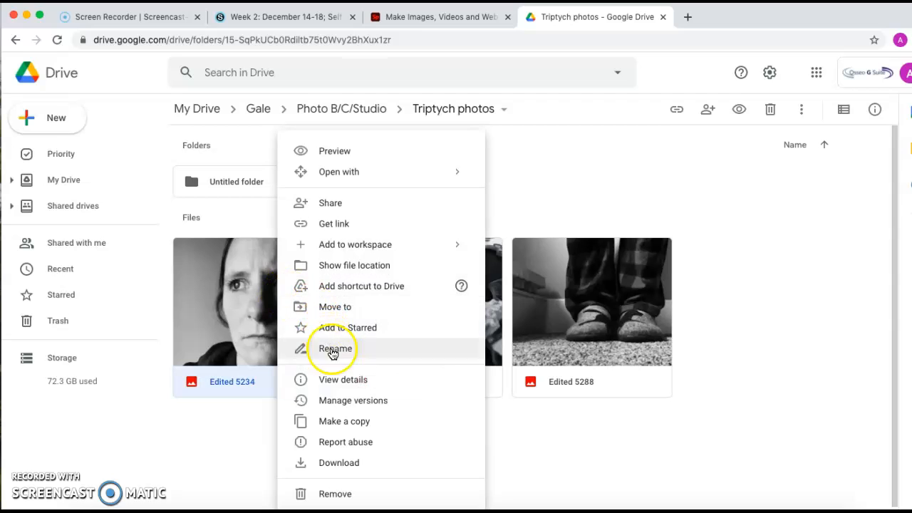
click(337, 465)
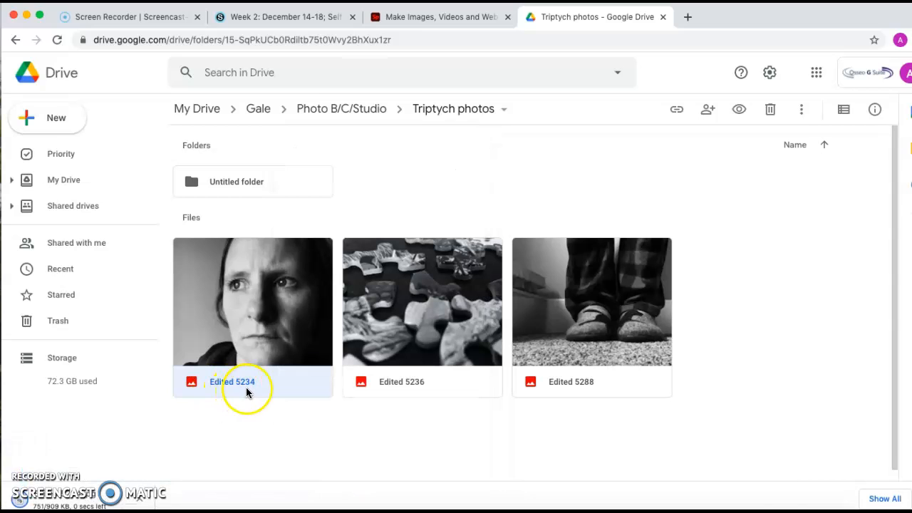
right_click(443, 311)
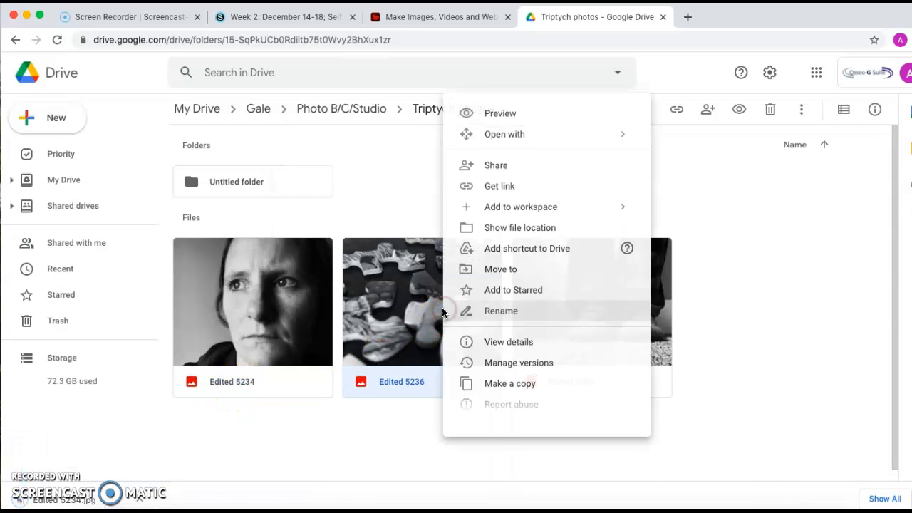
click(483, 427)
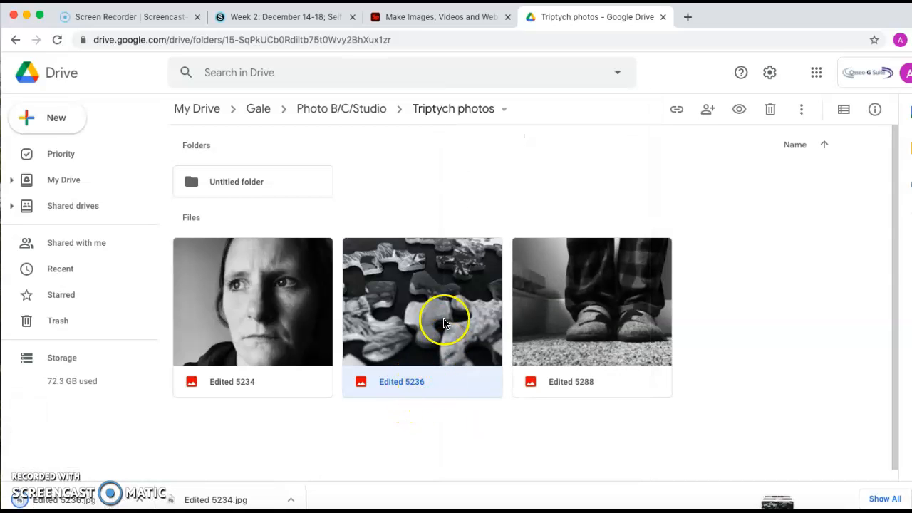
right_click(631, 325)
click(671, 428)
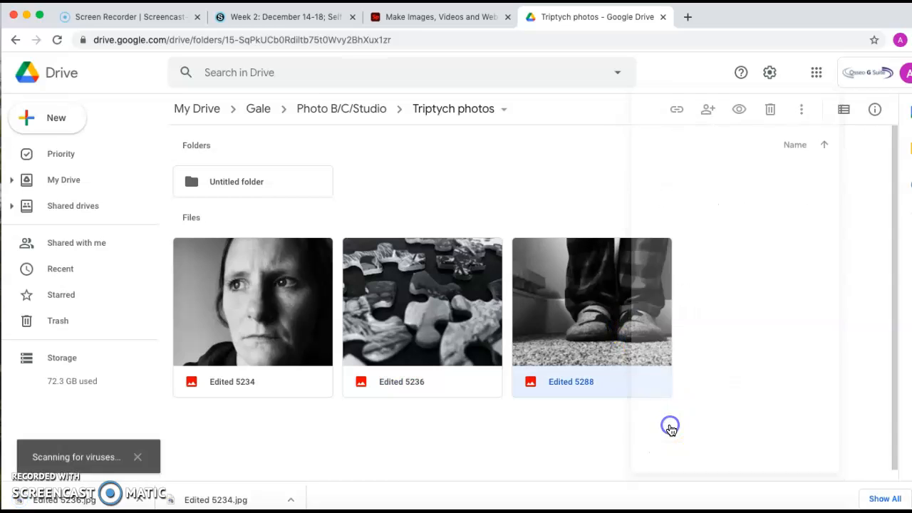
Step: Switch back to Adobe Spark, upload Edited 5234.jpg, Edited 5236.jpg and Edited 5288.jpg from Downloads, and generate the collage
click(441, 20)
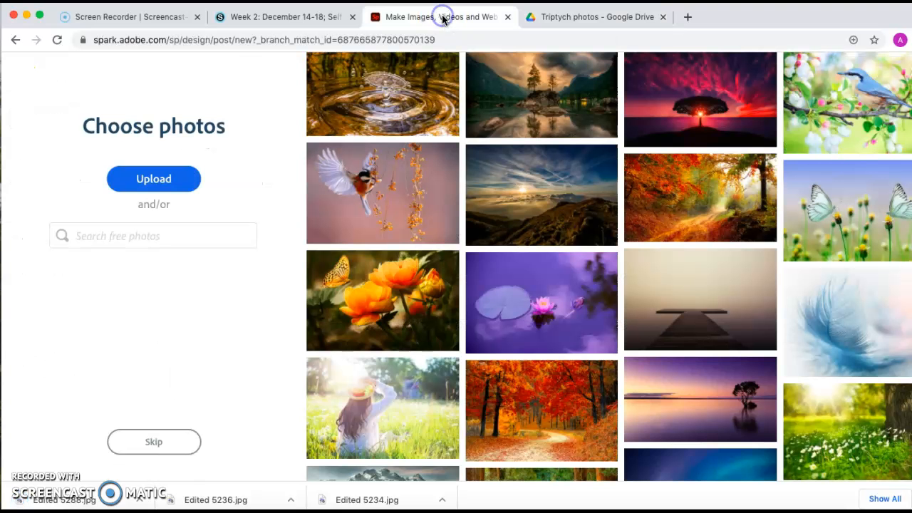
click(149, 184)
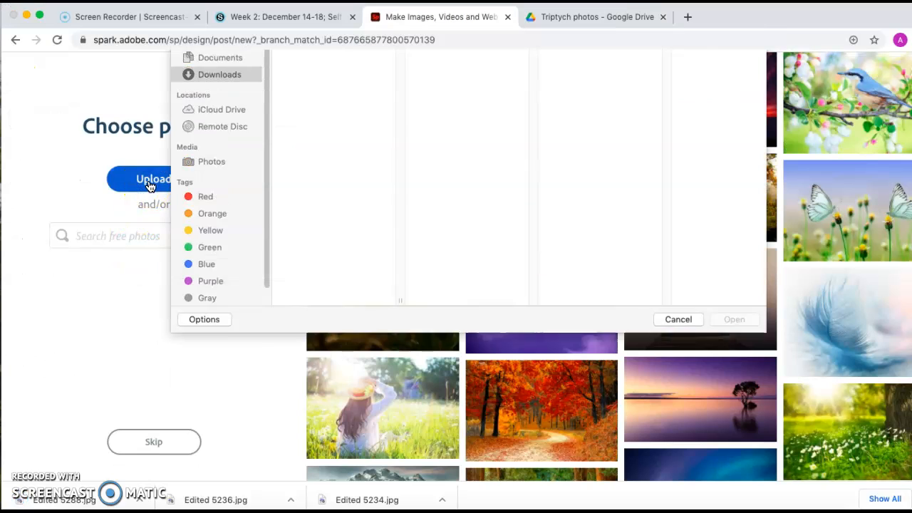
scroll(346, 257, down, 3)
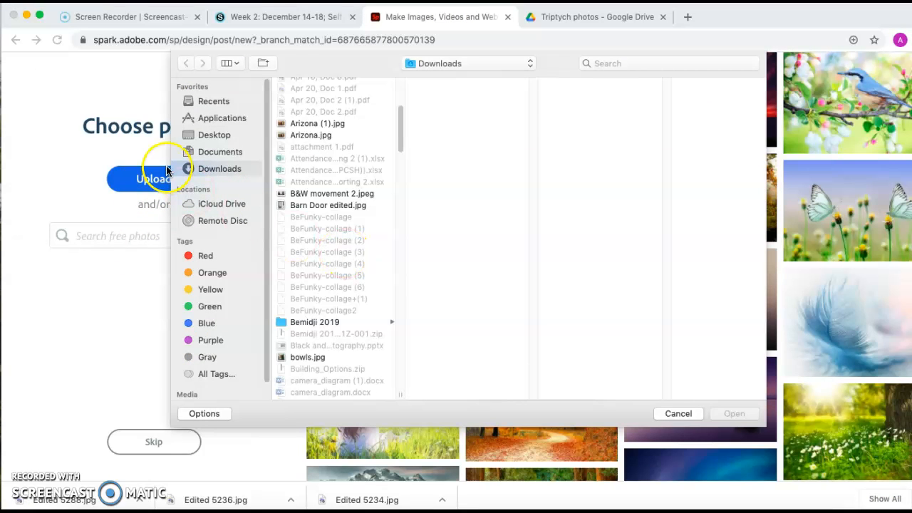
scroll(328, 185, down, 10)
scroll(337, 221, down, 15)
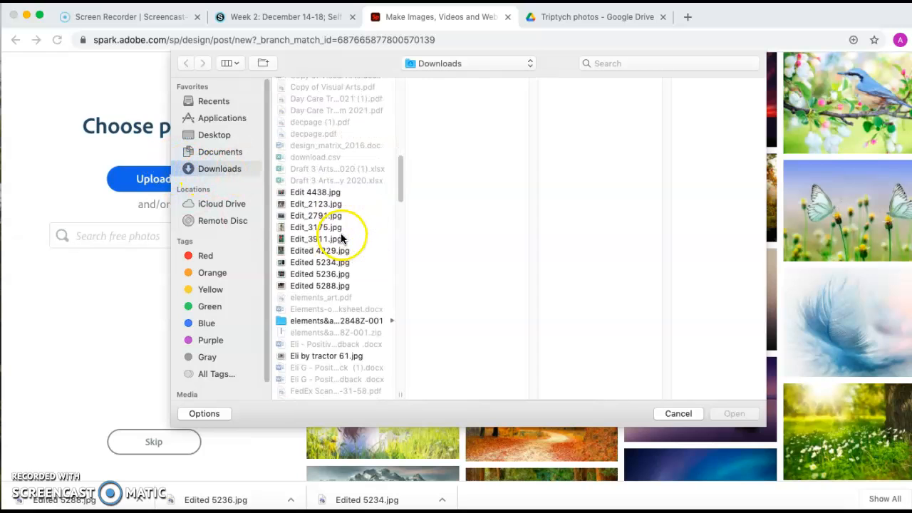
scroll(339, 241, down, 3)
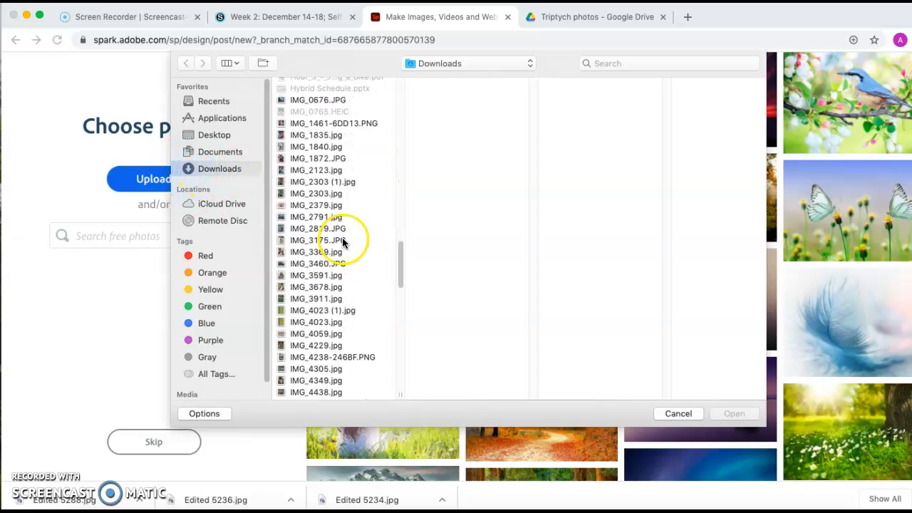
scroll(338, 242, up, 10)
click(329, 302)
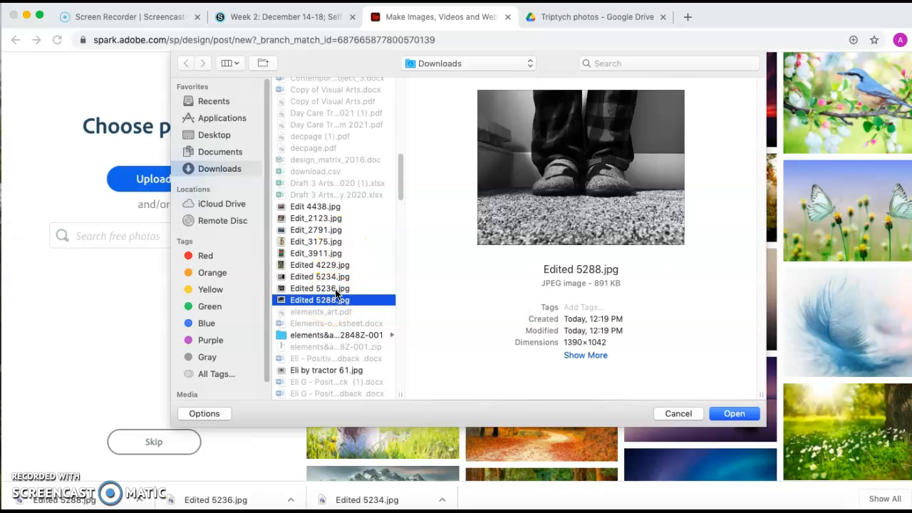
shift+click(335, 288)
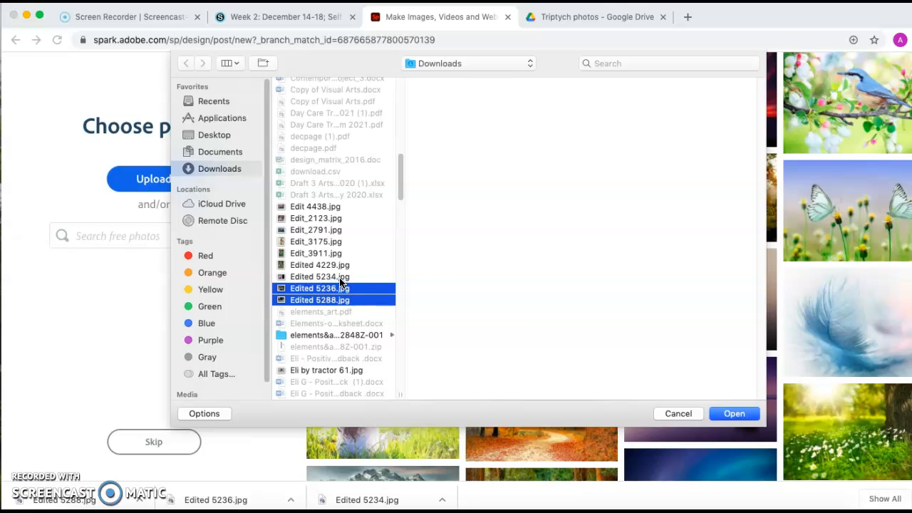
click(337, 289)
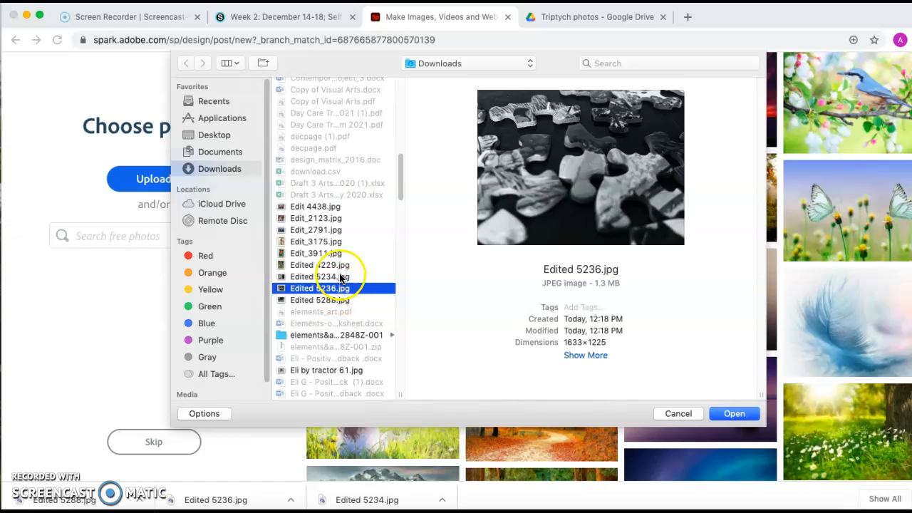
click(340, 278)
shift+click(339, 300)
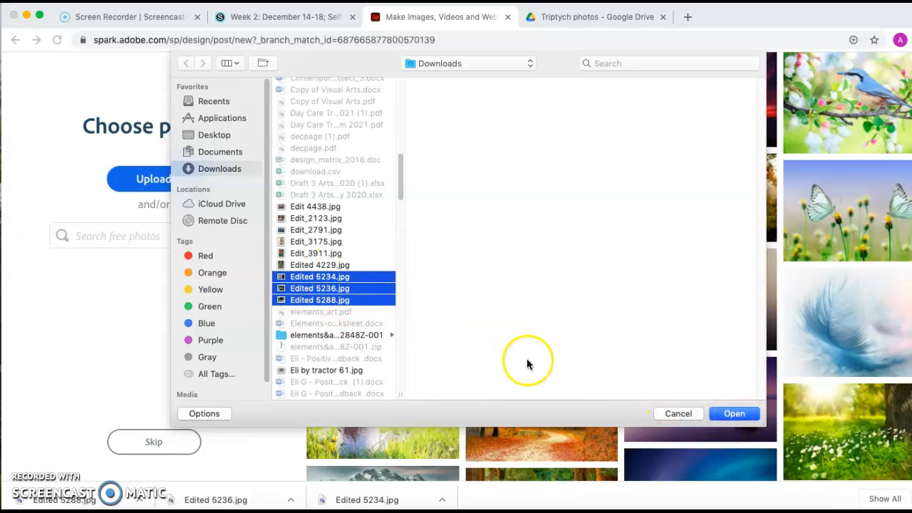
click(734, 413)
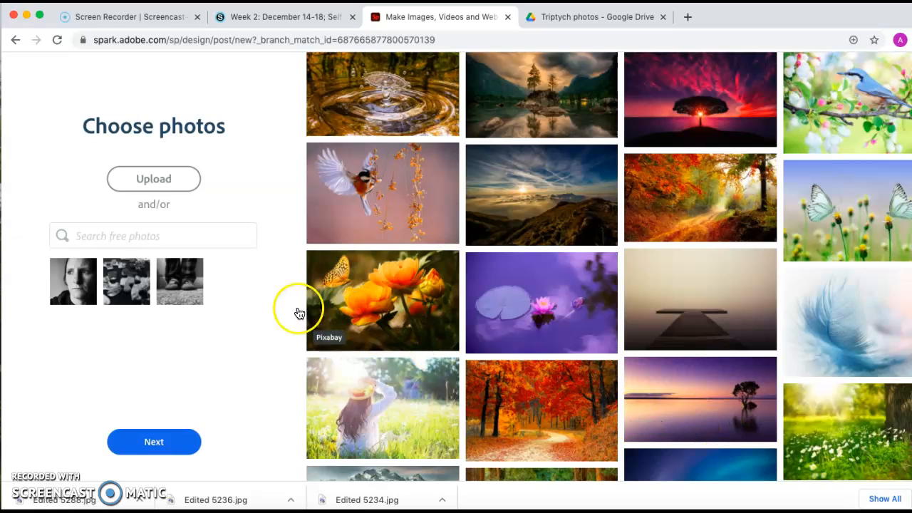
click(176, 453)
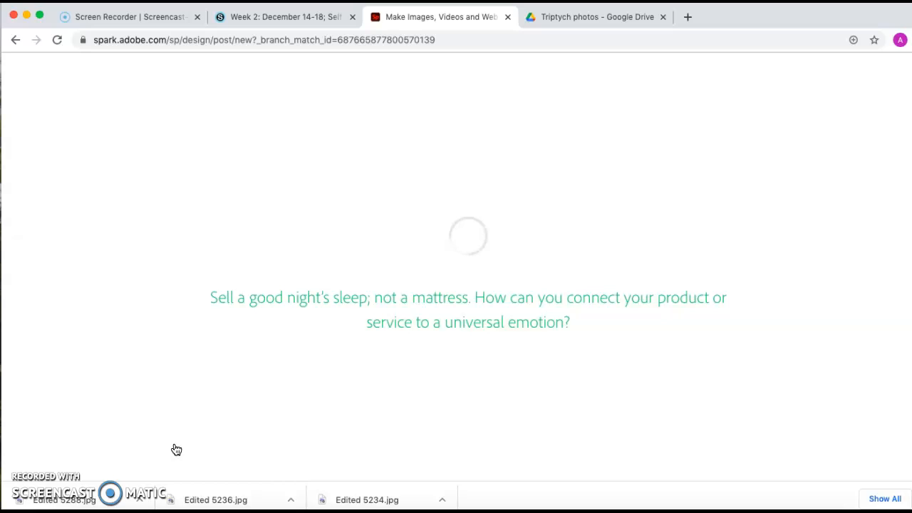
click(40, 479)
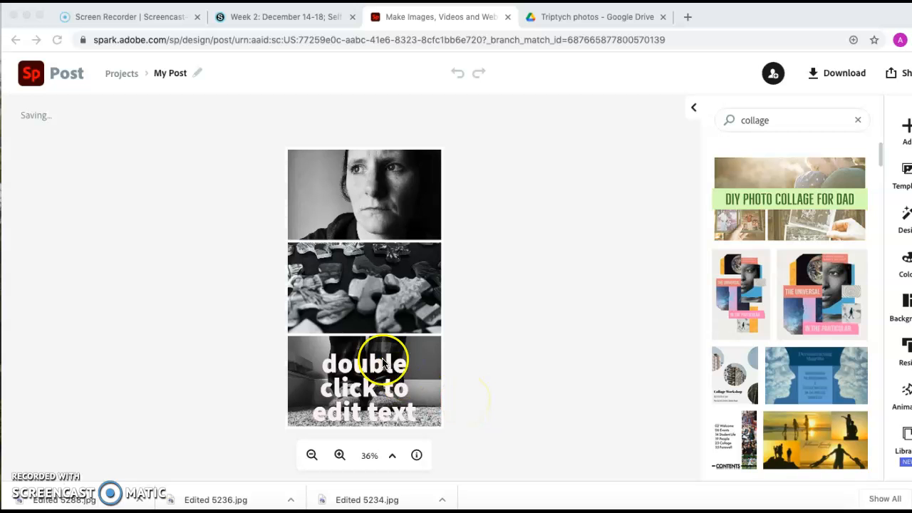
Step: Move the placeholder text off the collage's bottom photo, beyond the lower-right corner of the canvas
click(491, 418)
click(383, 406)
drag(382, 406, 513, 422)
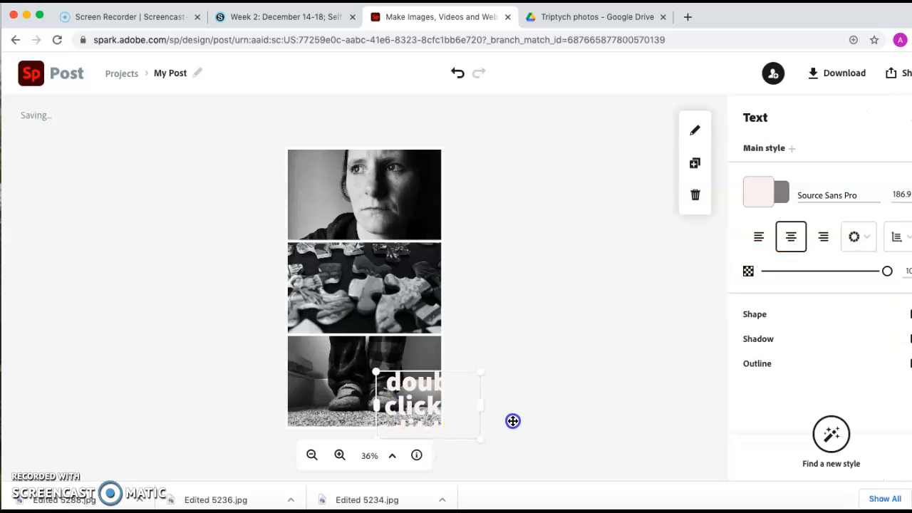
click(458, 391)
click(439, 401)
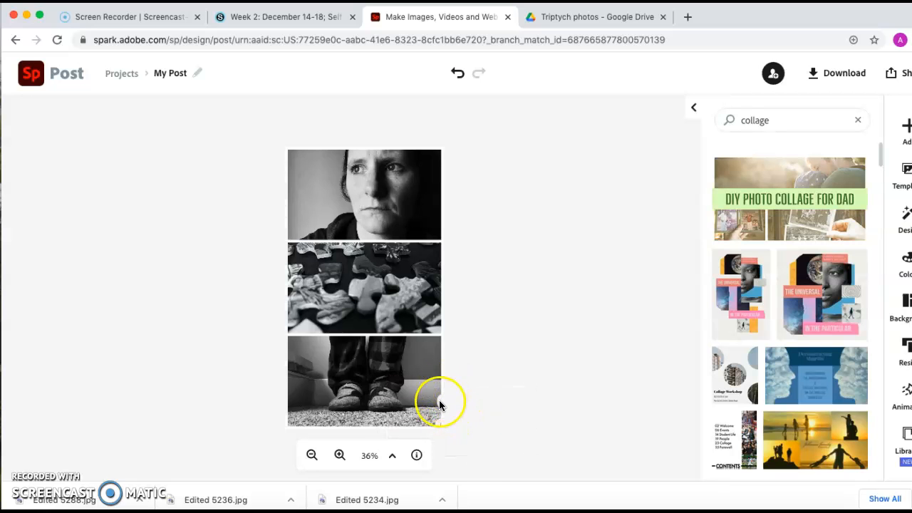
Step: Shrink the off-canvas placeholder text to a size of about 90.5 and remove it from the collage
click(510, 412)
drag(530, 400, 519, 445)
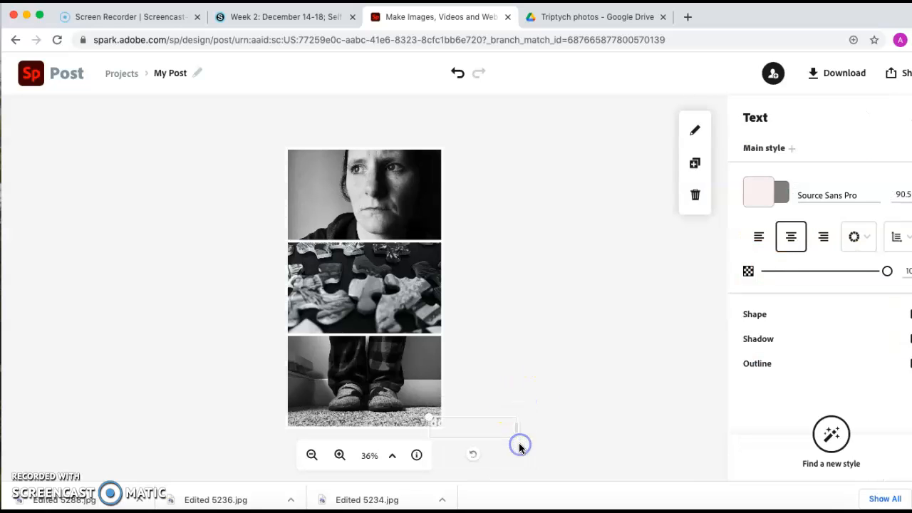
right_click(458, 424)
click(451, 422)
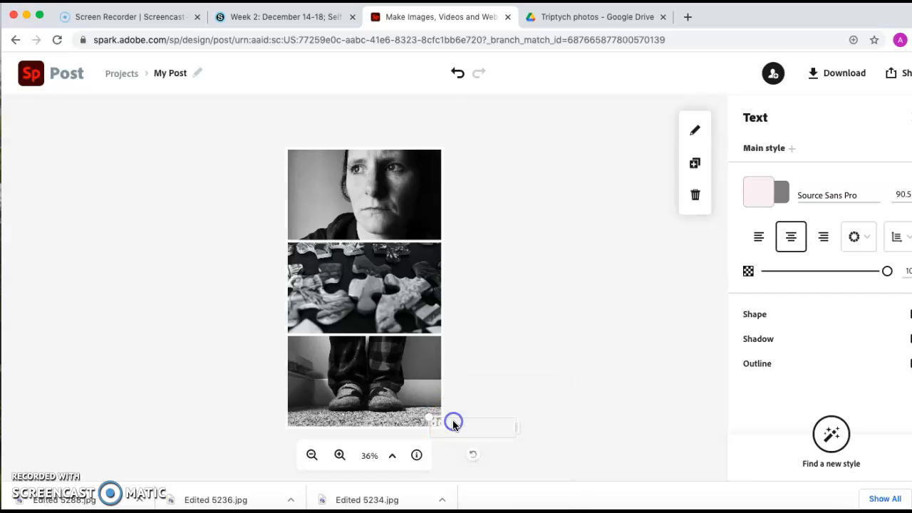
click(452, 423)
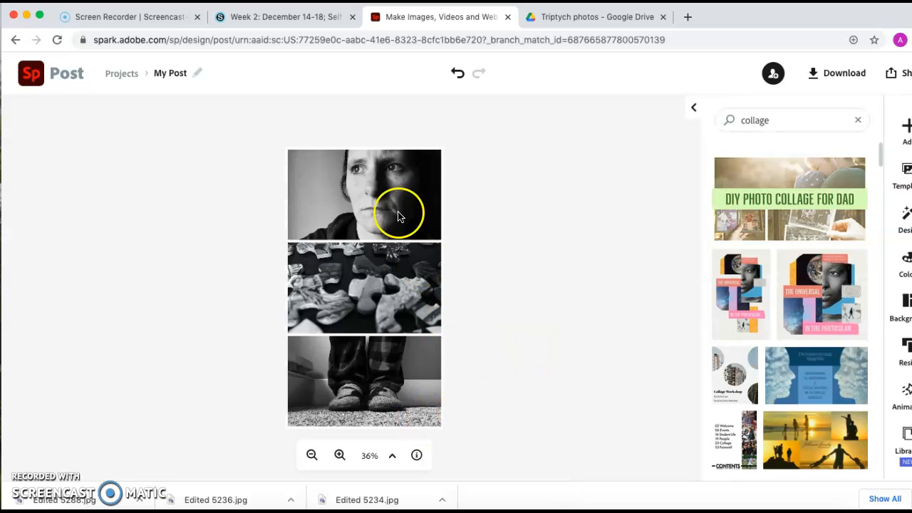
Step: Shift the collage's top photo slightly to the right within its frame
drag(388, 177, 407, 174)
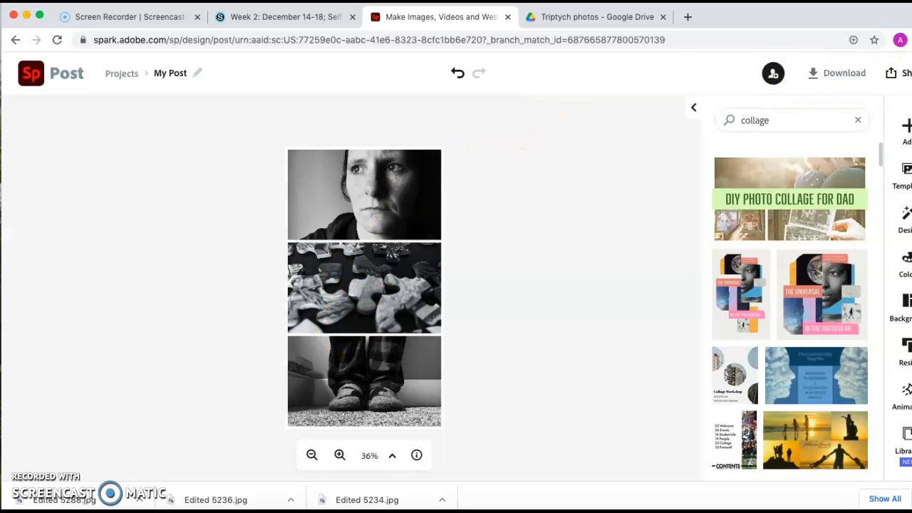
Step: Download the collage as a JPG and open the downloaded My Post.jpg to check it
click(854, 75)
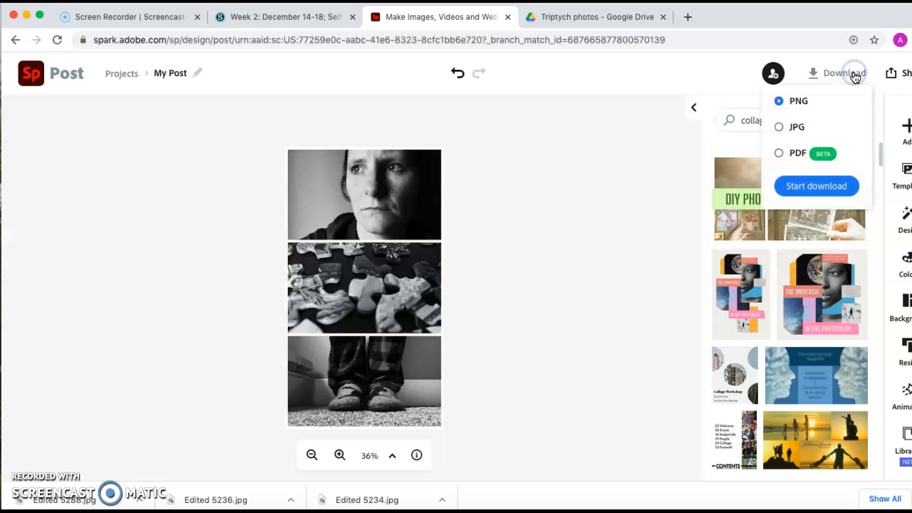
click(794, 129)
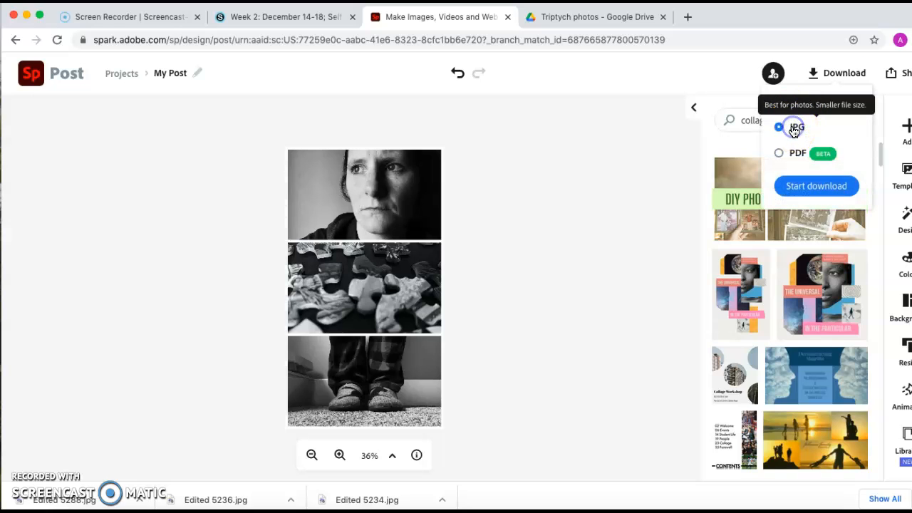
click(793, 188)
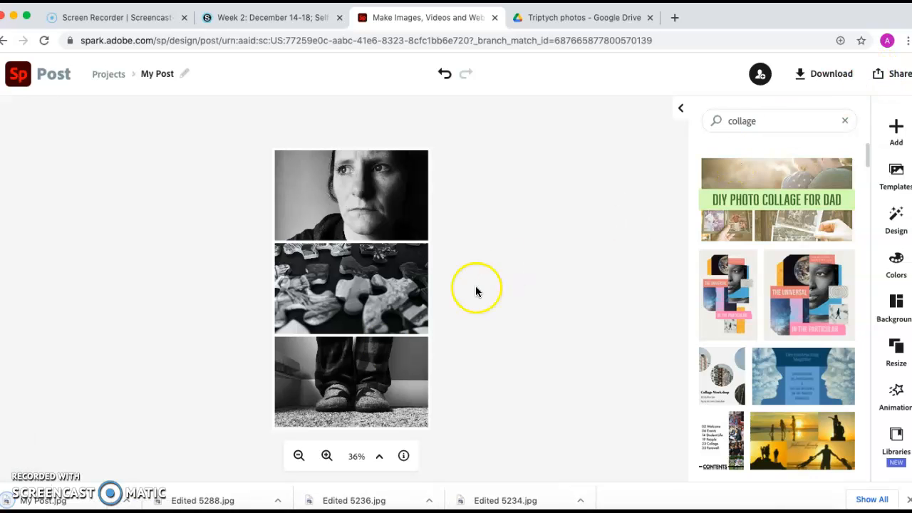
click(77, 502)
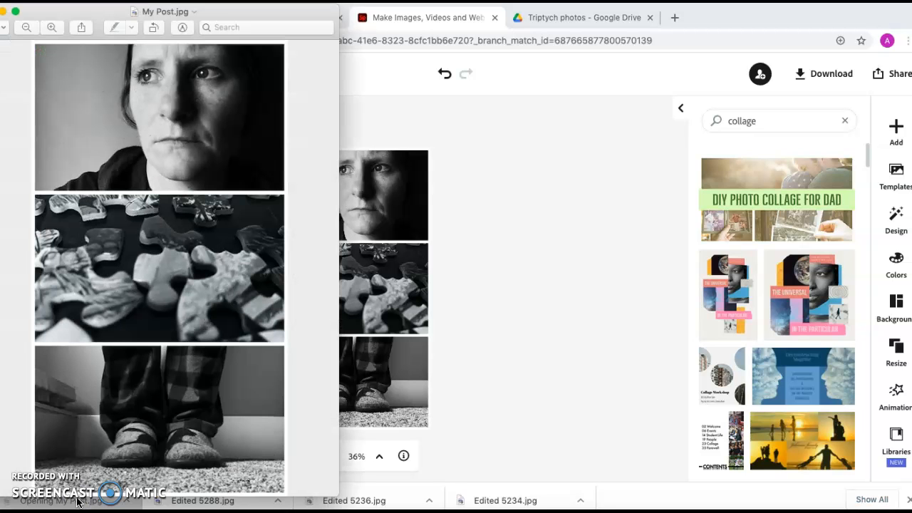
Step: Switch to Google Drive, upload My Post.jpg from Downloads to the Triptych photos folder, and open the uploaded image
click(575, 19)
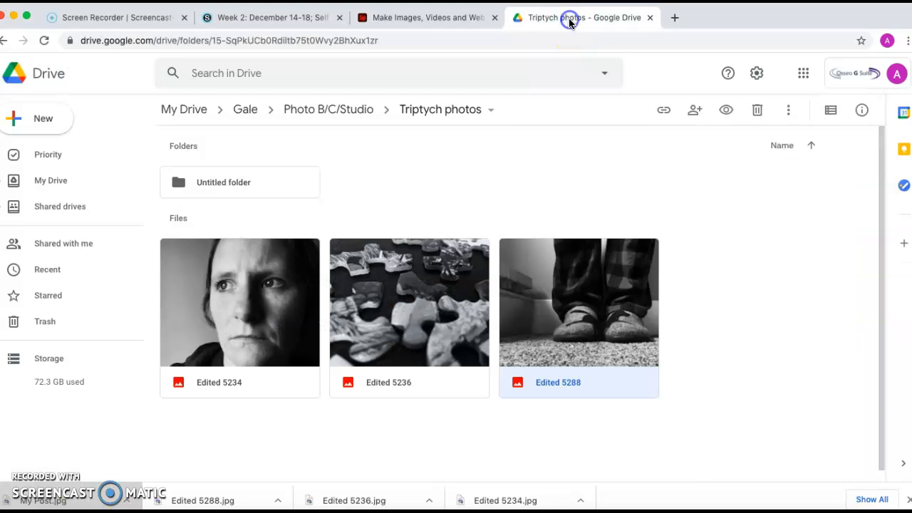
click(52, 124)
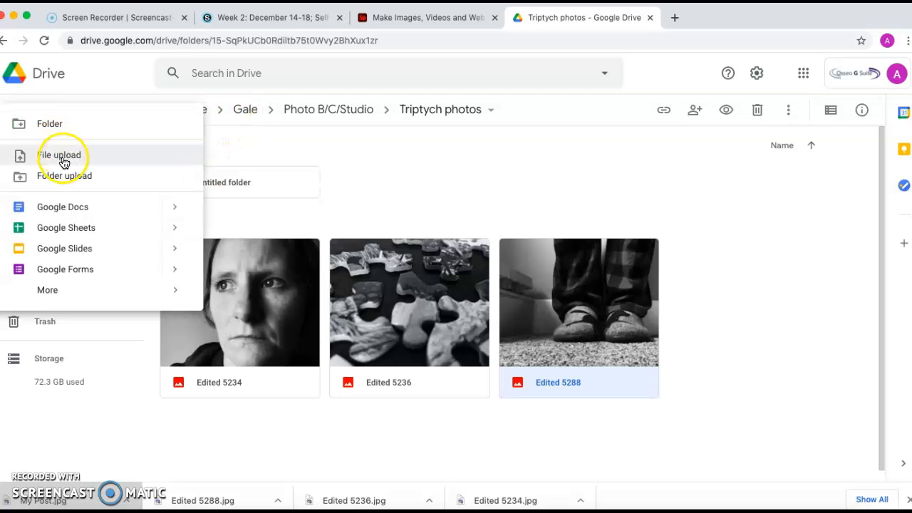
click(66, 159)
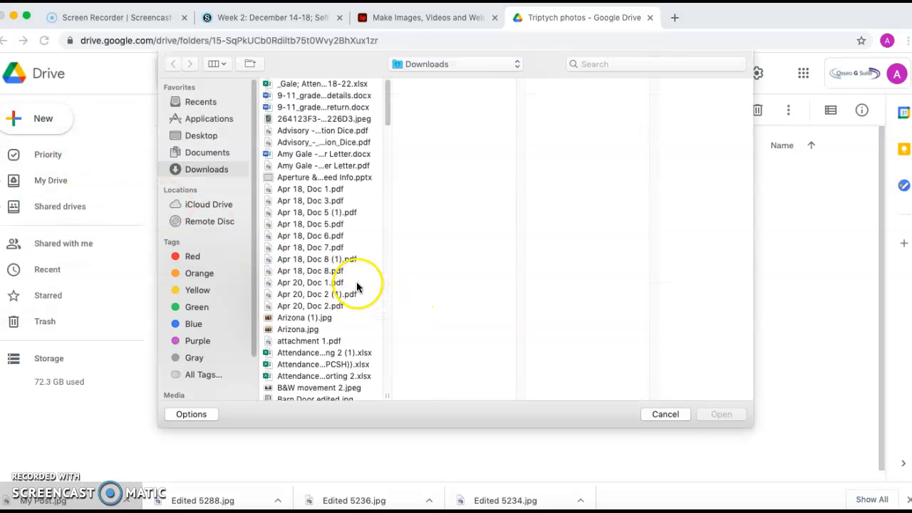
scroll(356, 282, down, 1)
scroll(286, 349, down, 20)
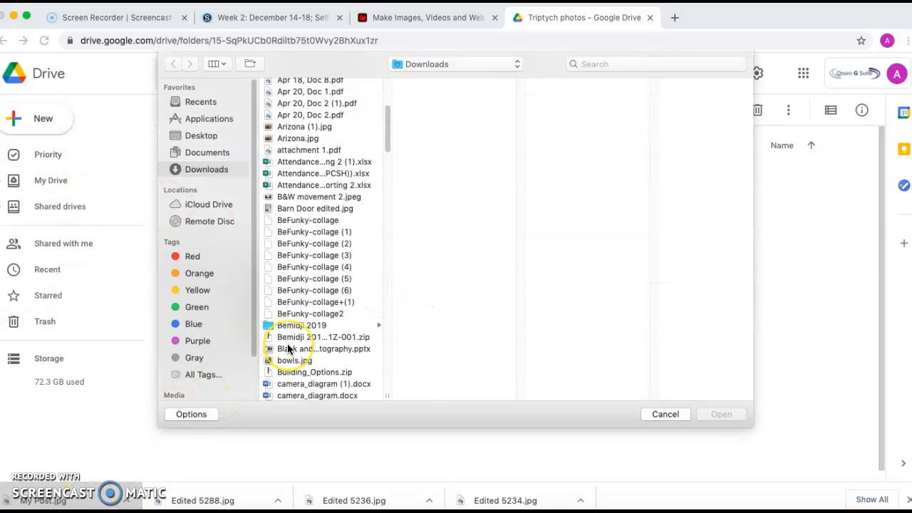
scroll(287, 348, down, 5)
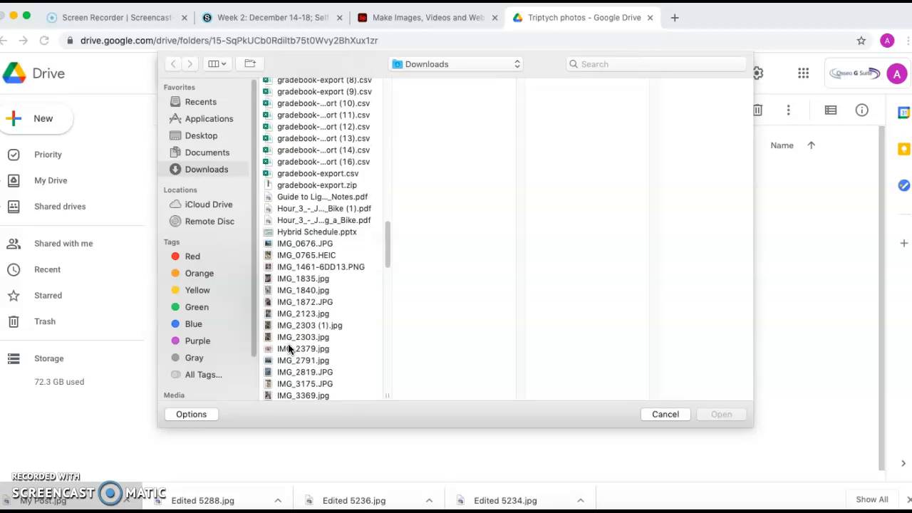
scroll(289, 349, down, 17)
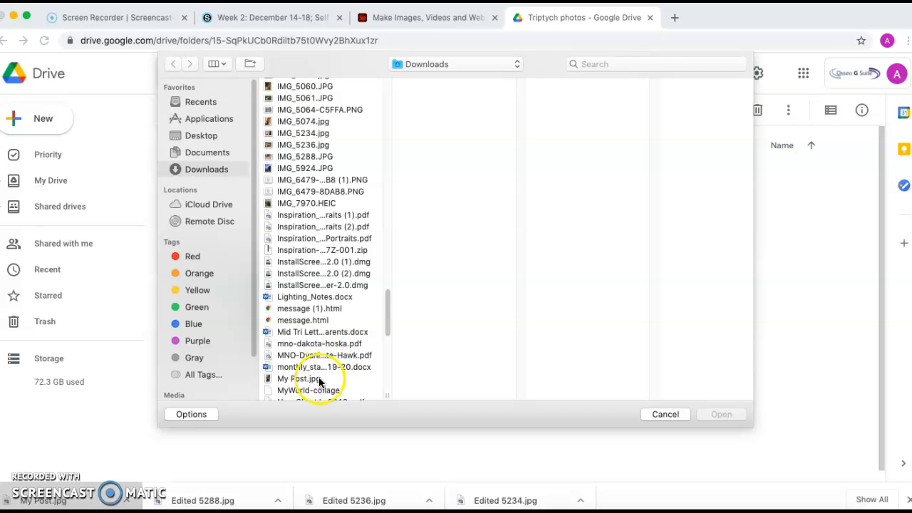
click(314, 378)
click(720, 415)
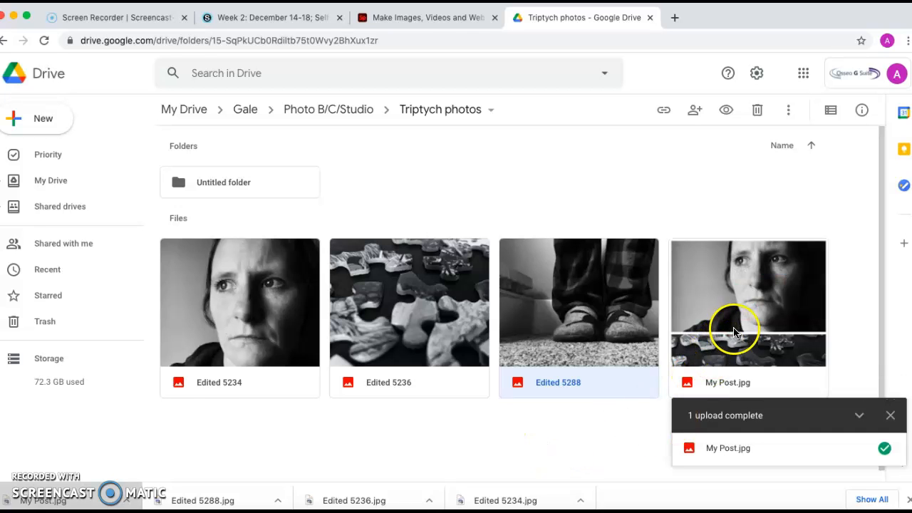
double_click(733, 316)
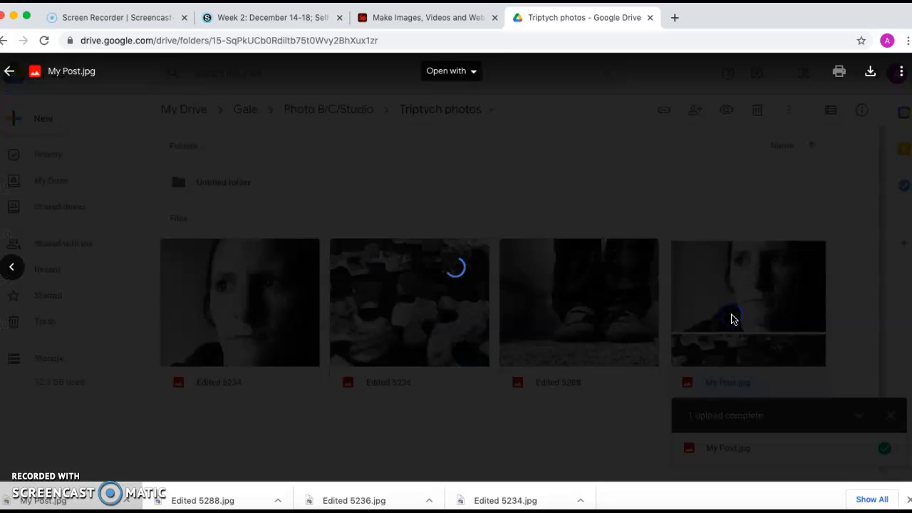